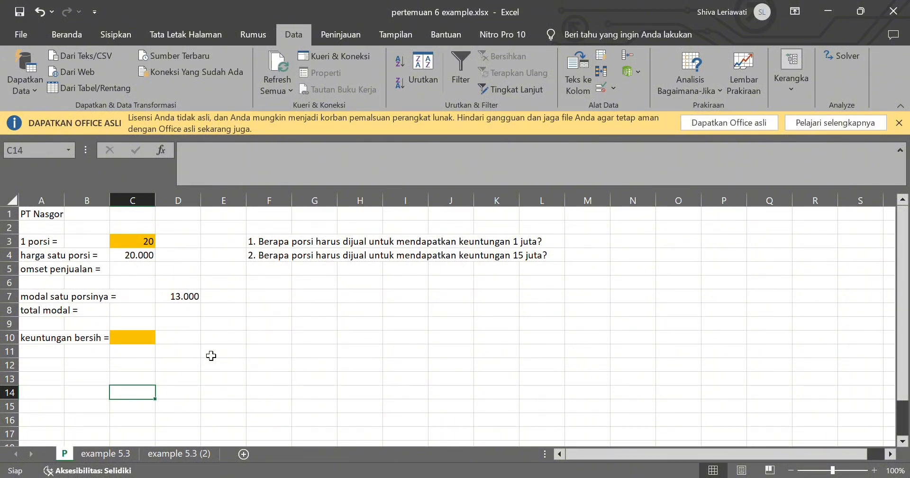
Step: Examine the PT Nasgor inputs: portion count, price per portion, sales turnover, cost per portion, total cost and net profit cells
left_click(211, 356)
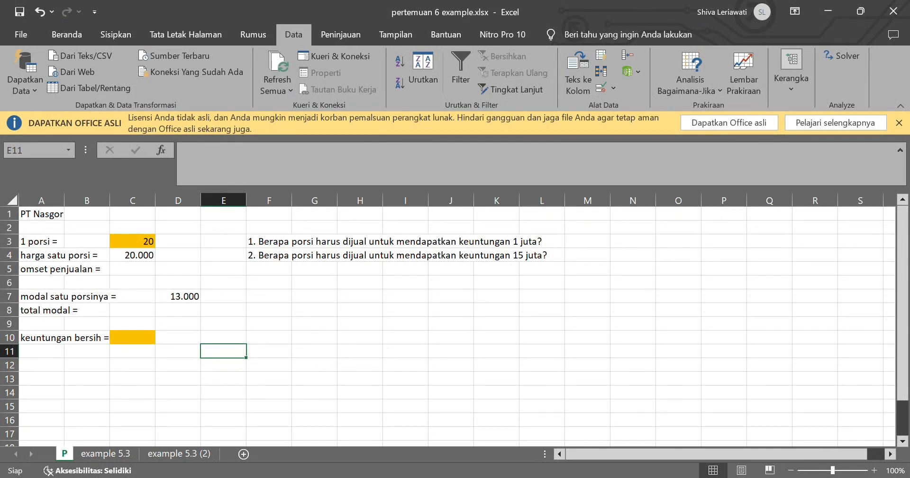
left_click(126, 246)
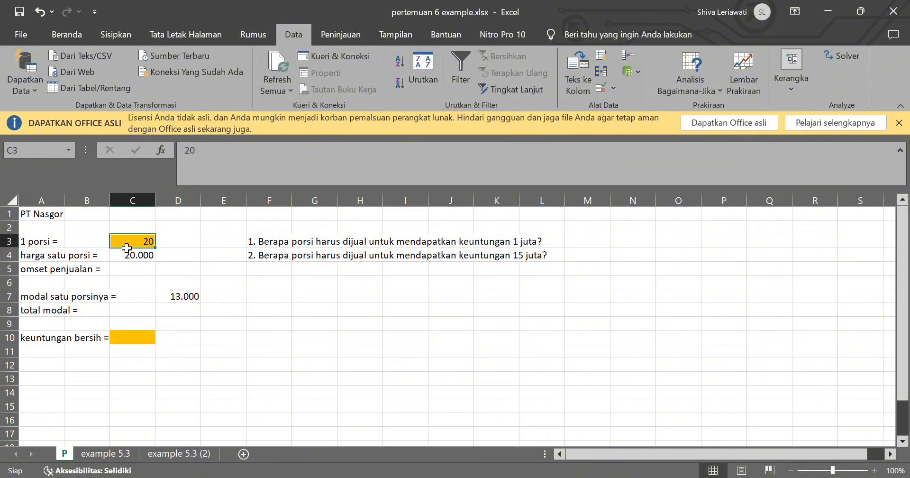
left_click(121, 256)
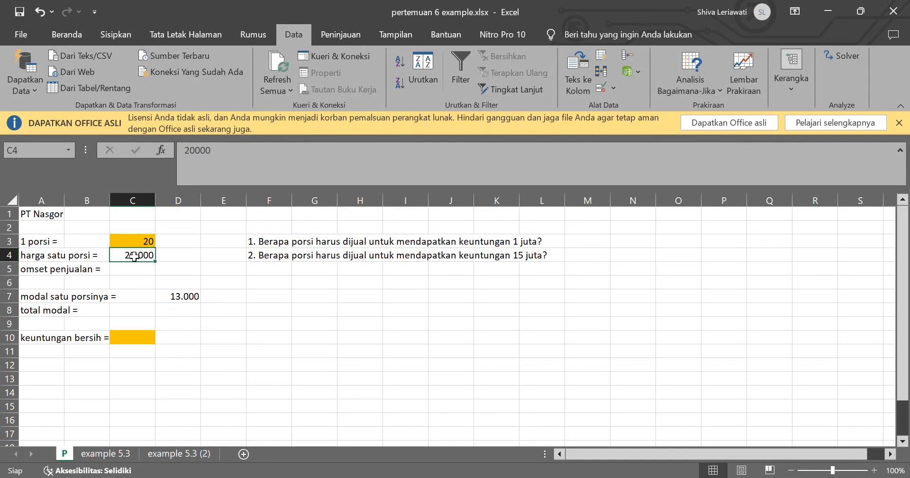
left_click(148, 277)
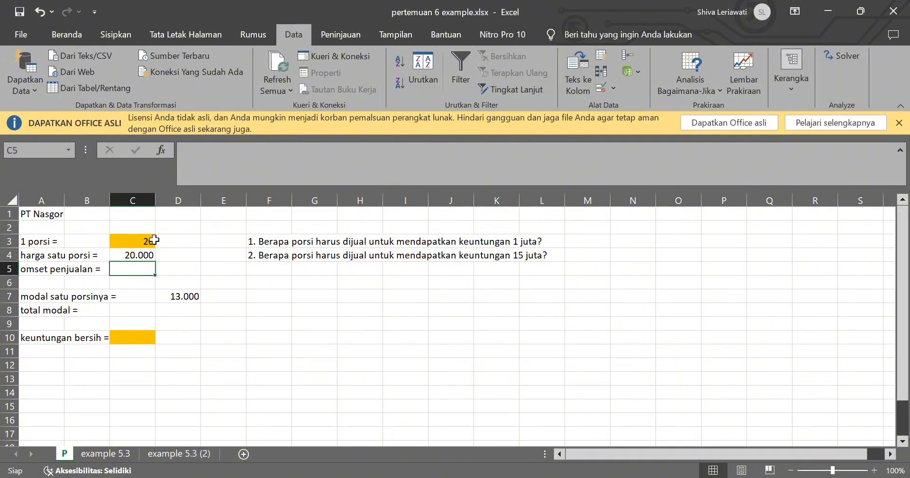
left_click(137, 241)
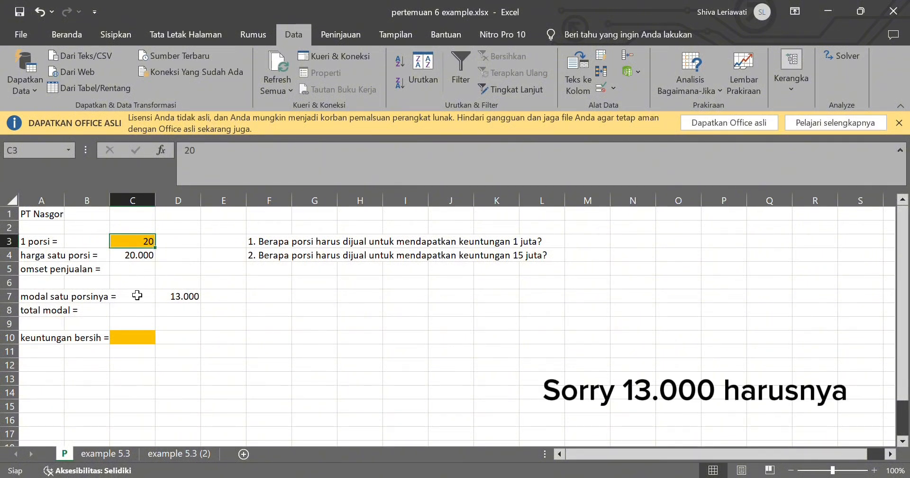
left_click(162, 300)
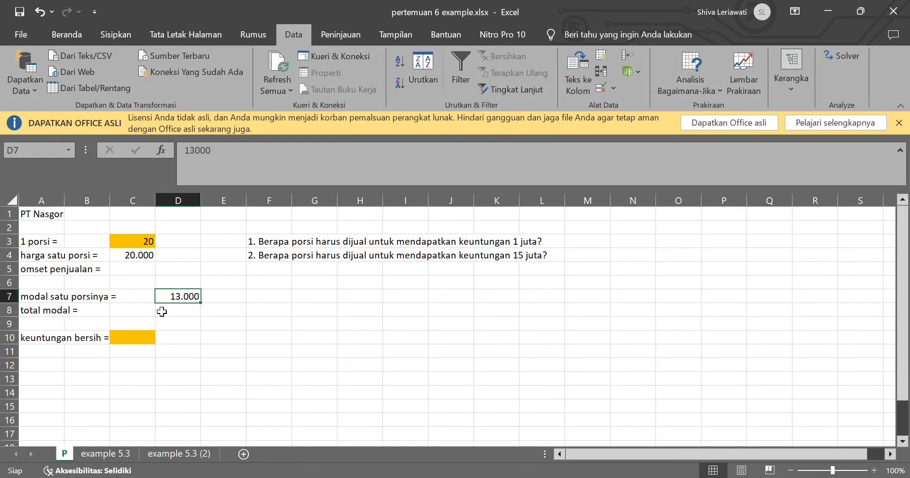
left_click(166, 317)
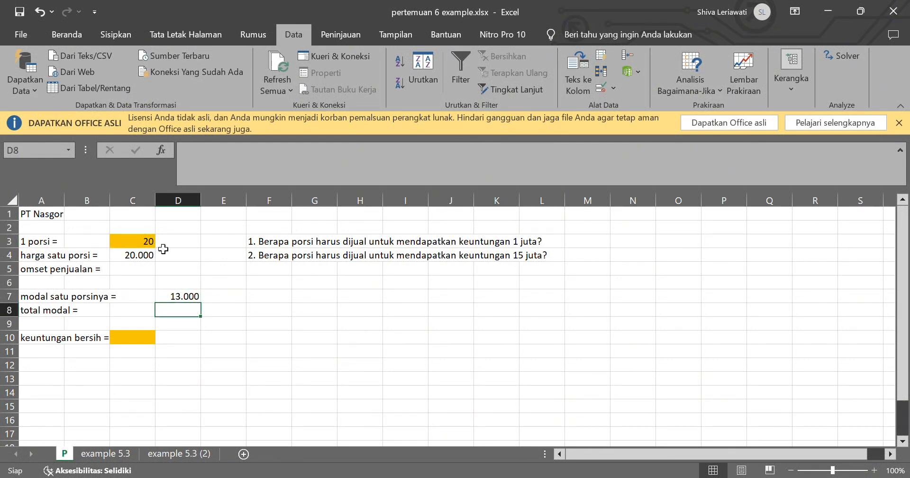
left_click(141, 249)
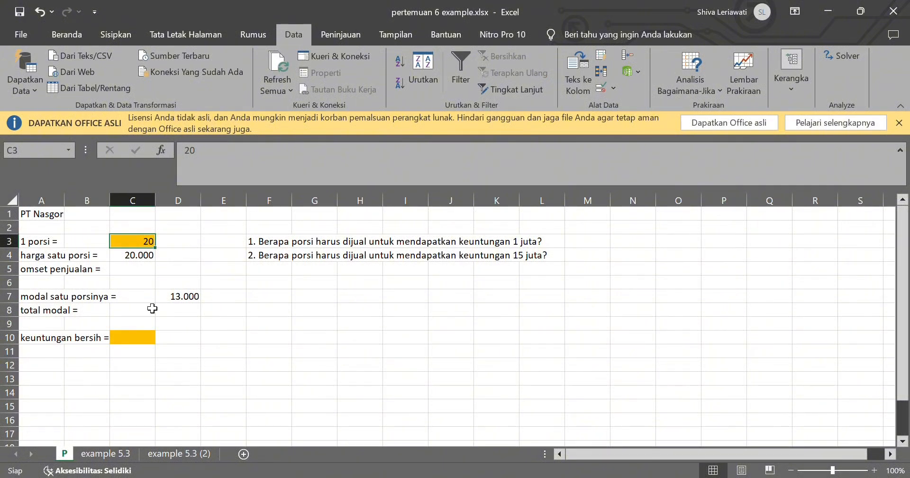
left_click(150, 341)
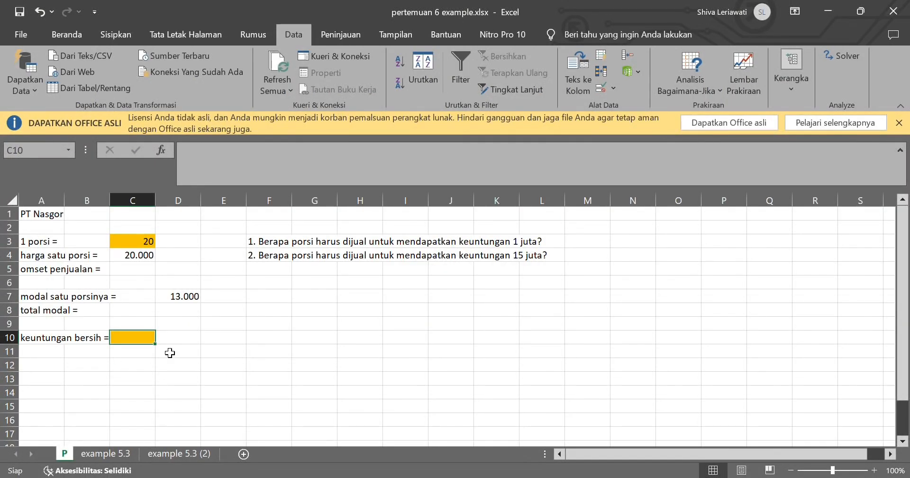
Step: Calculate the sales turnover (omset penjualan) in C5 by multiplying portions by price per portion: =C3*C4
left_click(147, 271)
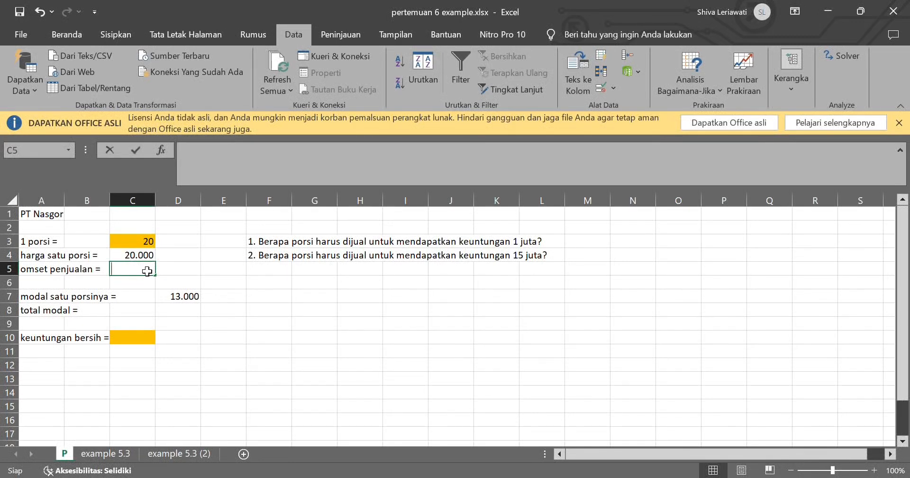
type("=")
left_click(141, 242)
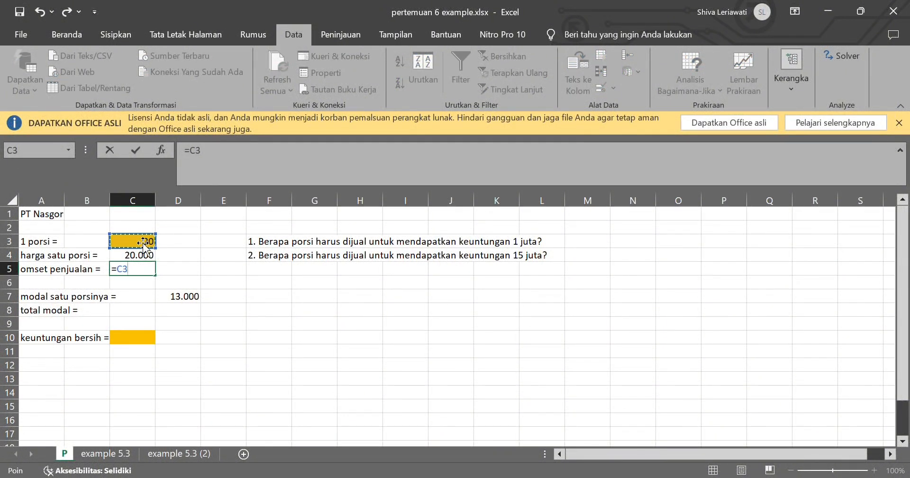
type("*")
left_click(124, 256)
key("Return")
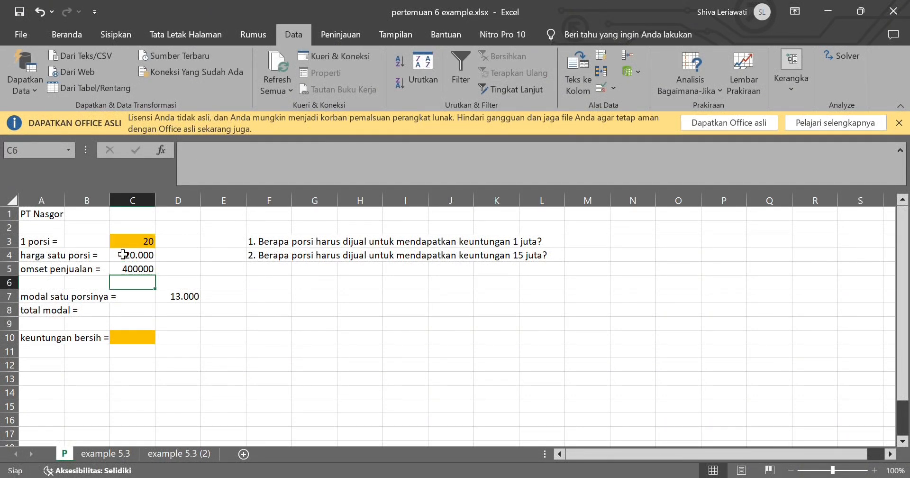
Step: Calculate the total cost (total modal) in C8 by multiplying cost per portion by the portions: =D7*C3
left_click(149, 310)
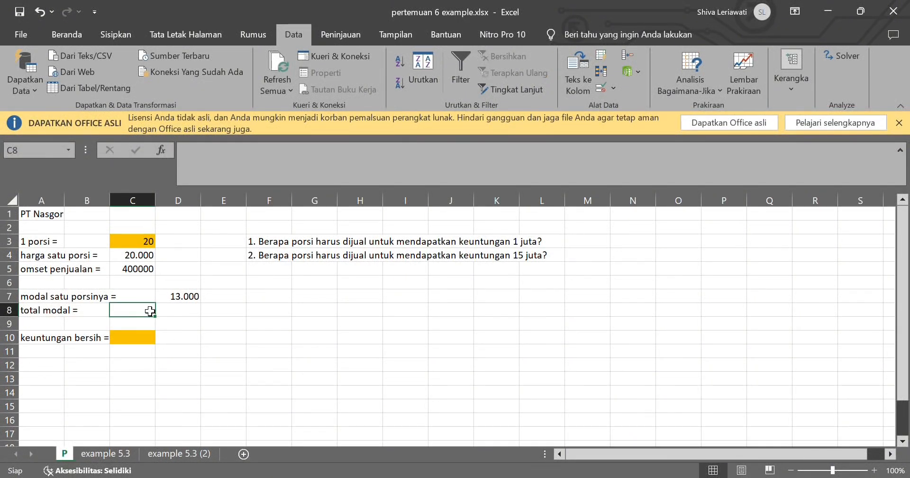
type("=")
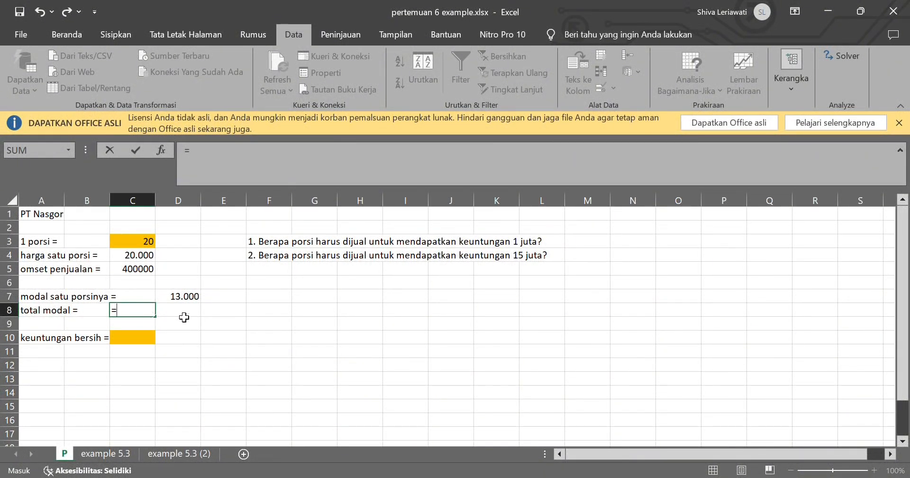
left_click(173, 301)
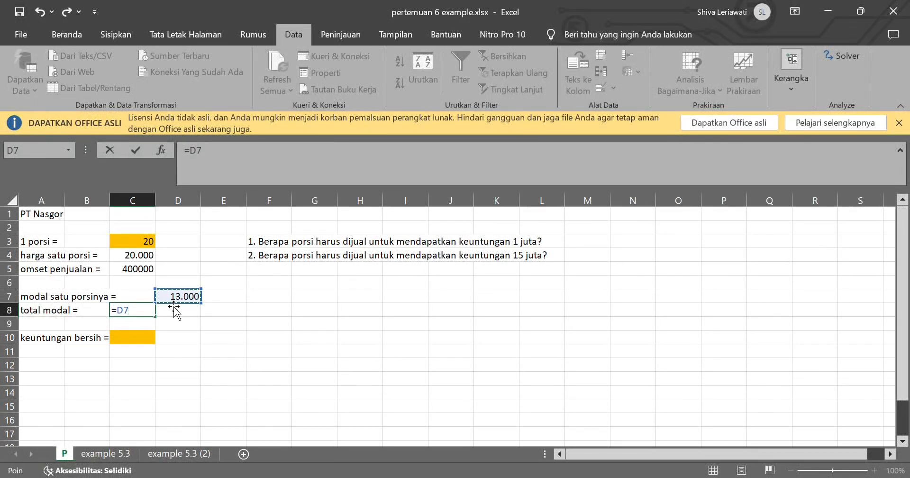
type("*")
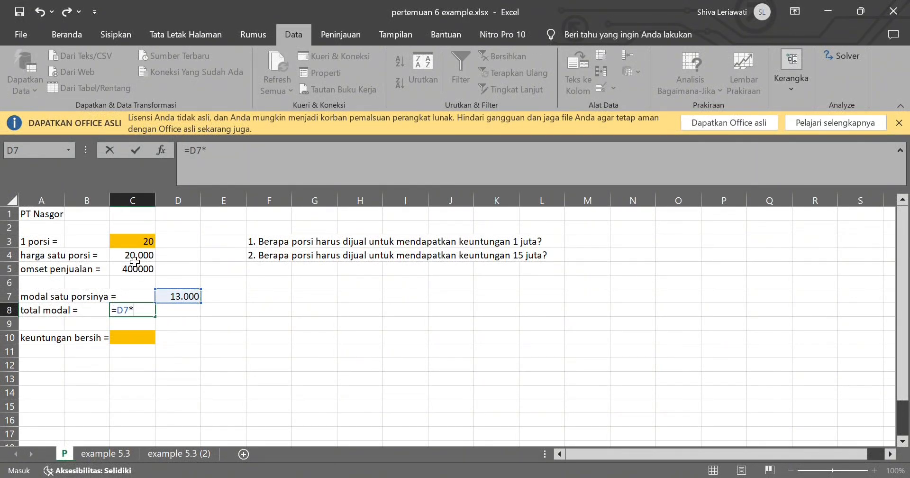
left_click(134, 248)
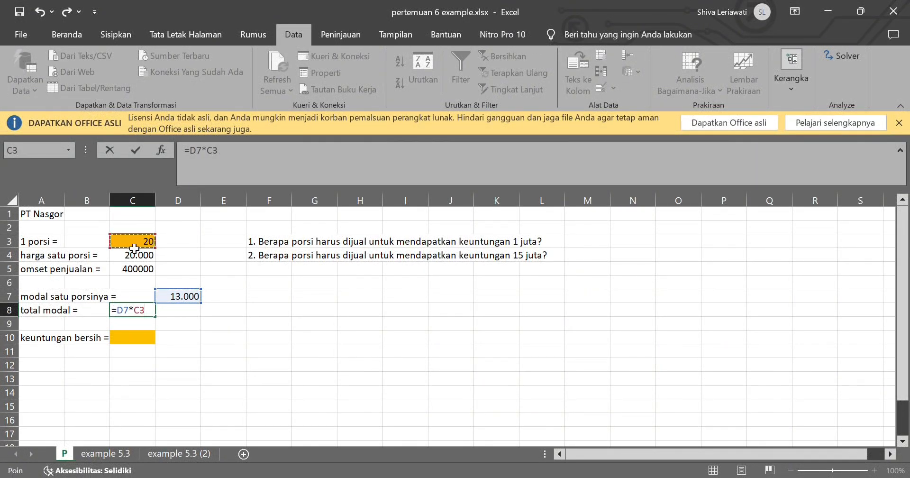
key("Return")
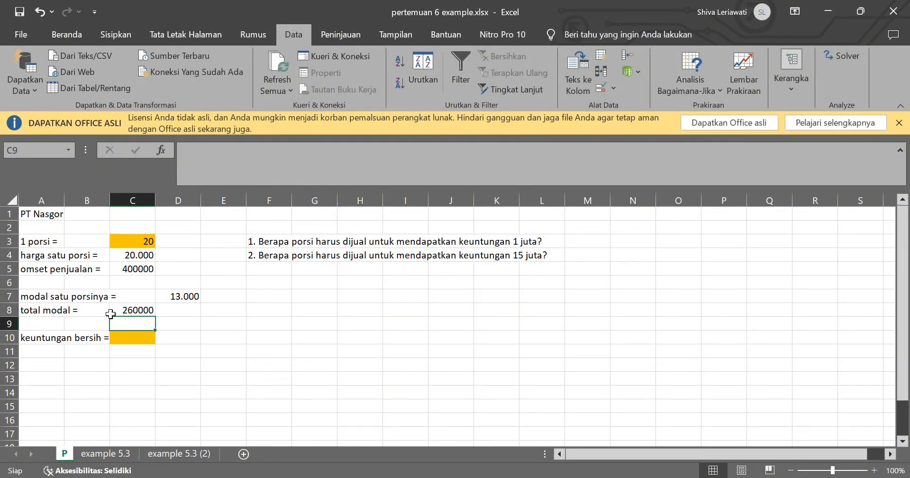
Step: Calculate the net profit (keuntungan bersih) in C10 as turnover minus total cost: =C5-C8
left_click(128, 341)
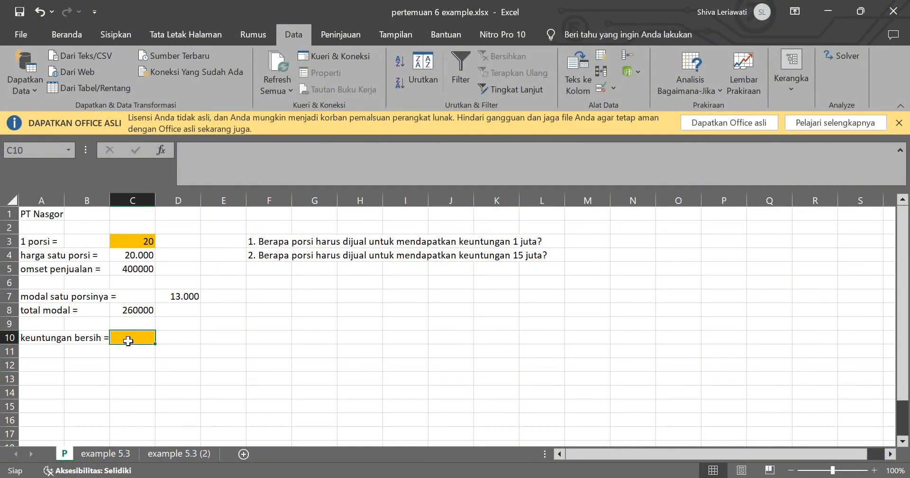
type("=")
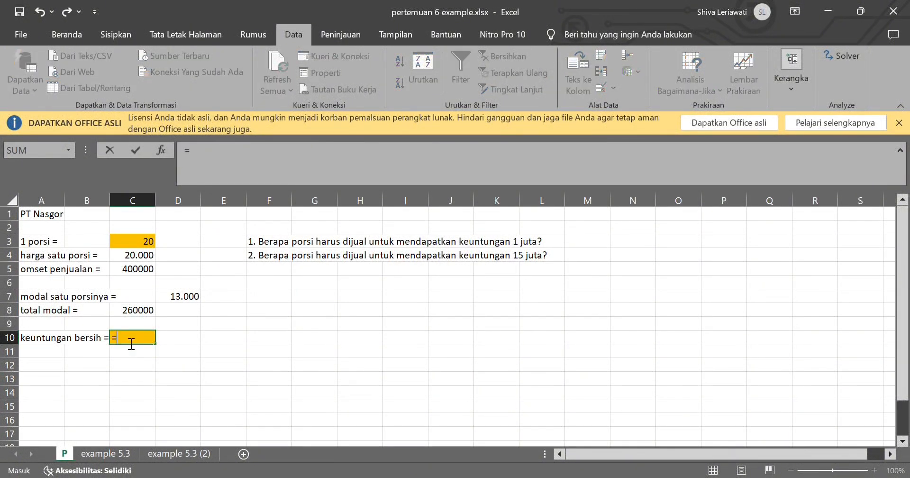
left_click(136, 272)
type("-")
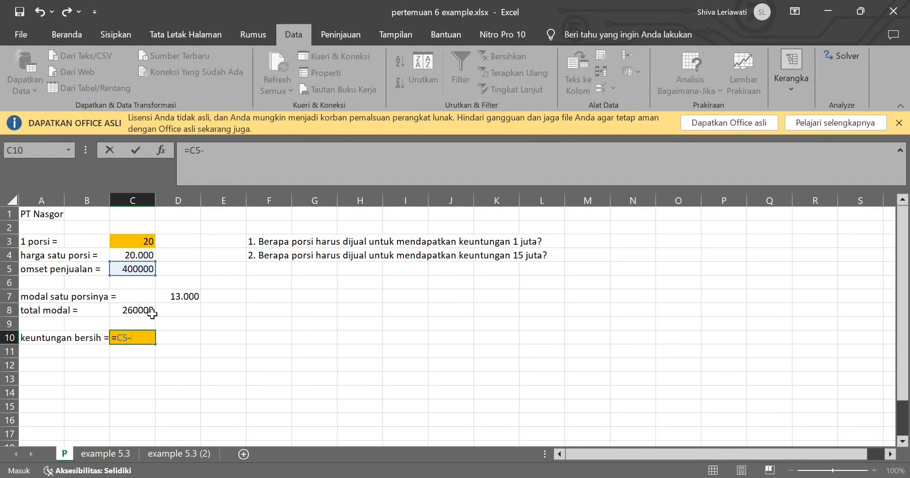
left_click(130, 313)
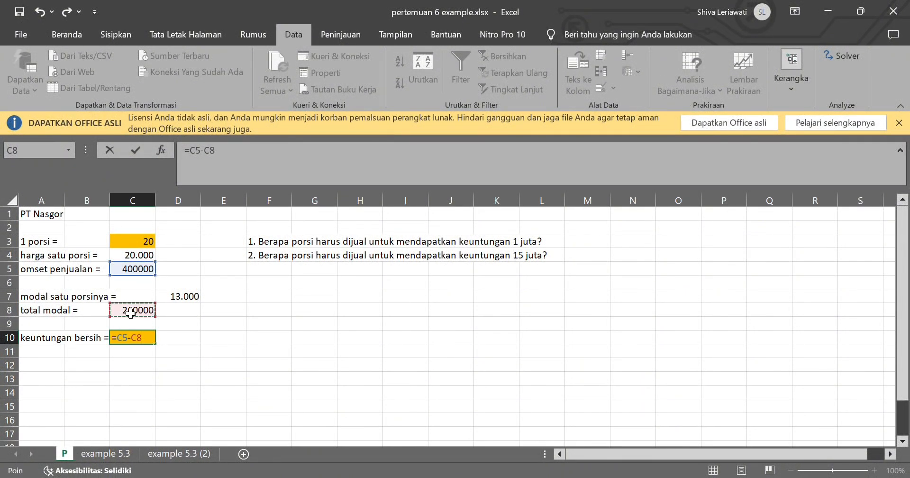
key("Return")
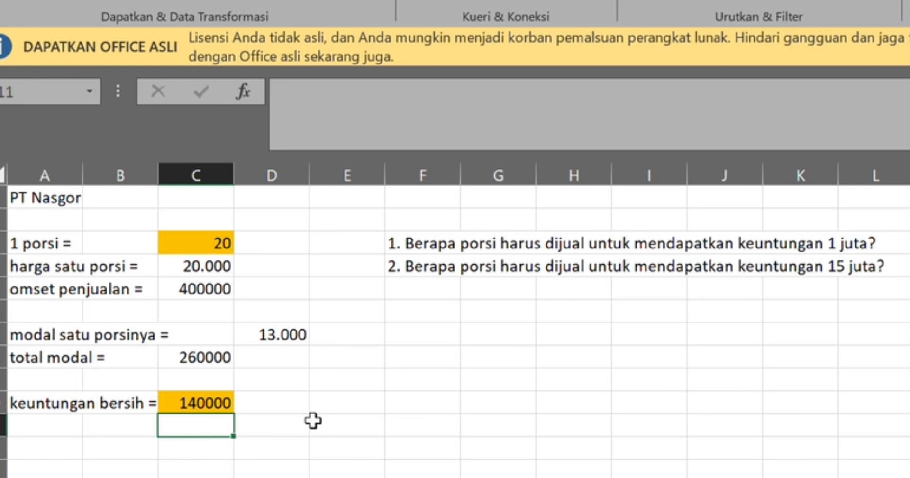
left_click(296, 425)
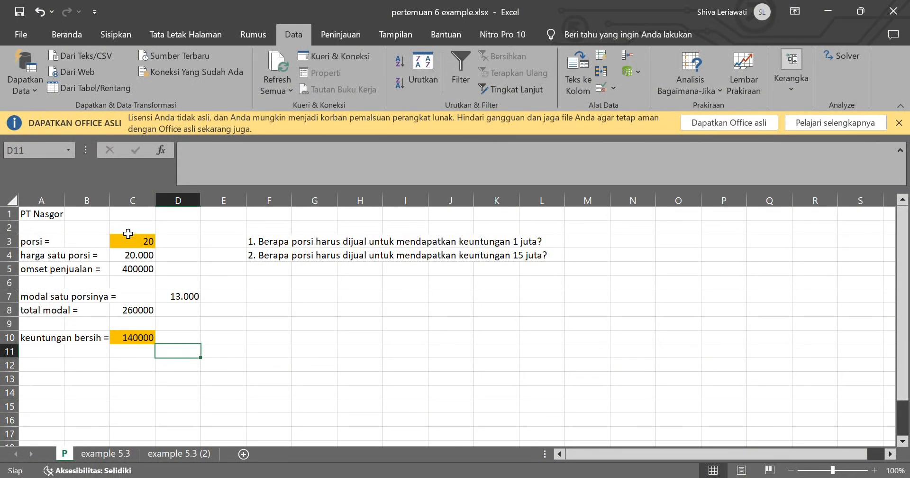
Step: Review the turnover, total cost and net profit formulas, and set the portion count in C3 to 25
left_click(129, 268)
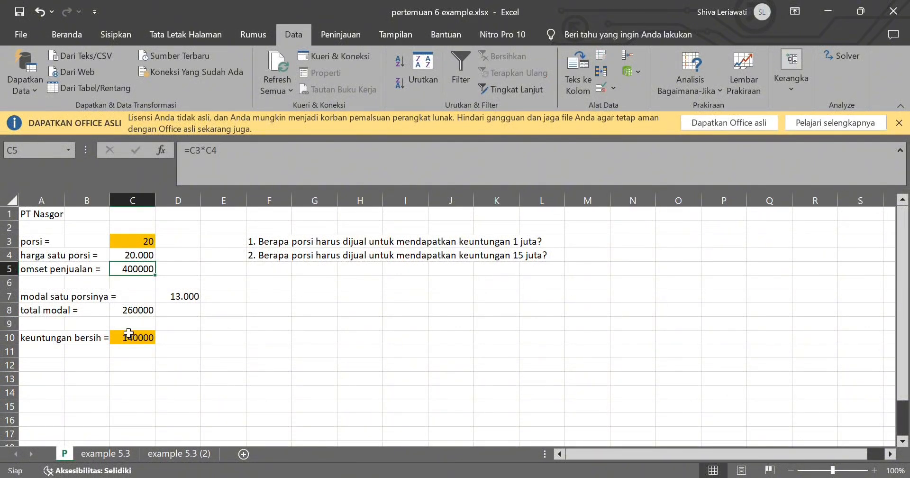
left_click(129, 311)
left_click(132, 343)
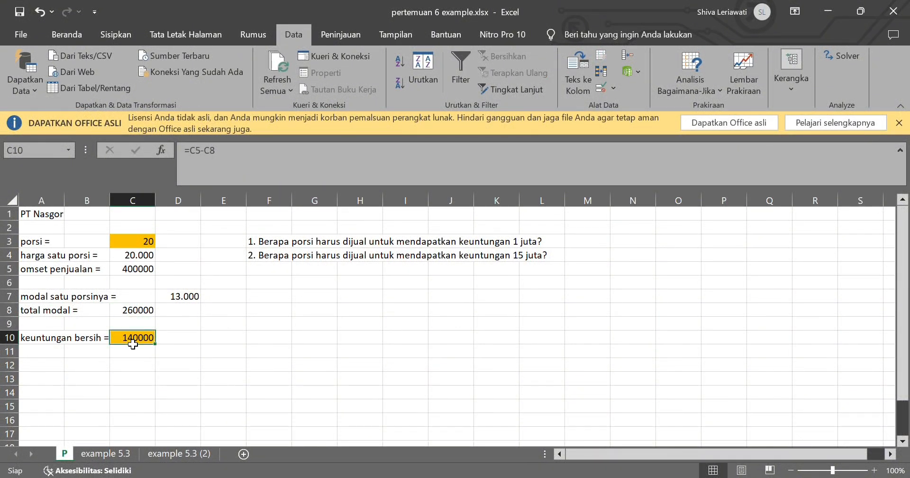
left_click(130, 243)
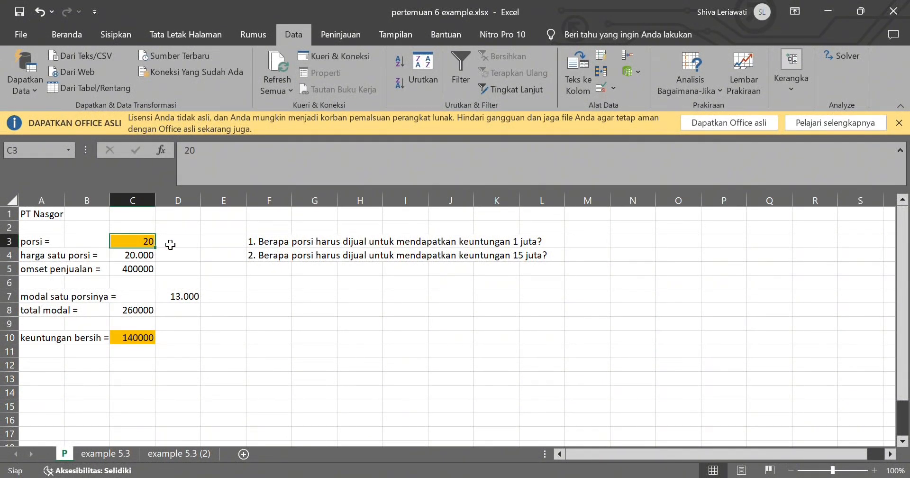
left_click(217, 156)
key("BackSpace")
key("BackSpace")
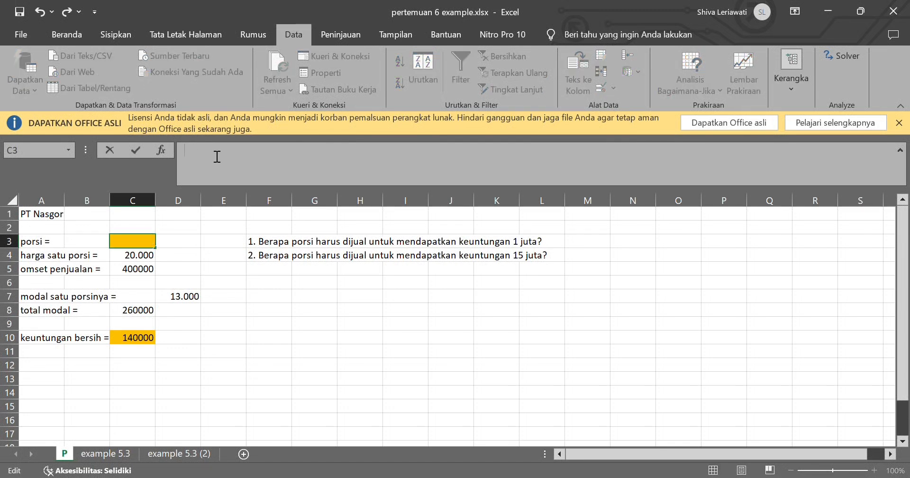
type("25")
key("Return")
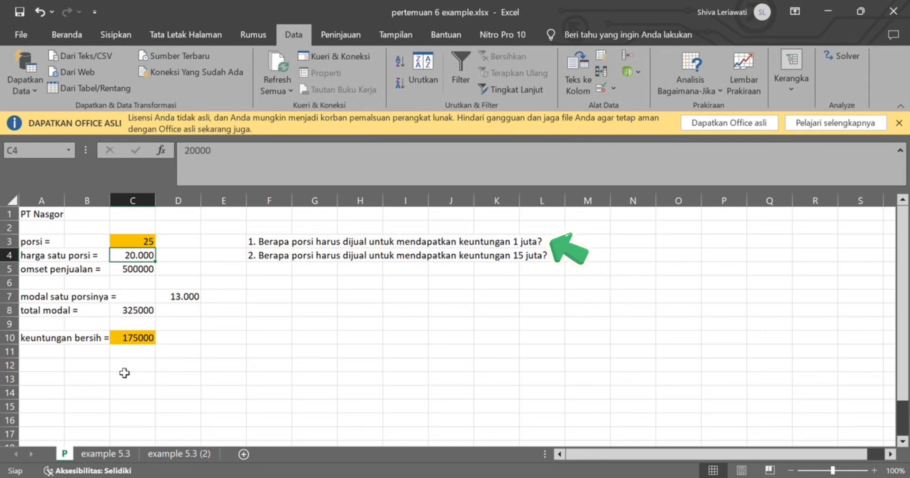
Step: Set the portion count in C3 to 45 as a trial towards 1 million net profit
left_click(145, 241)
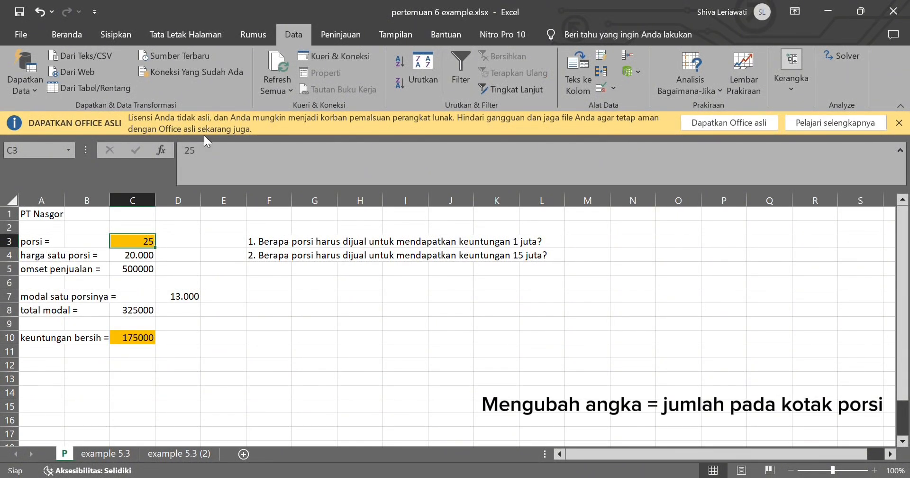
left_click(215, 156)
key("BackSpace")
key("BackSpace")
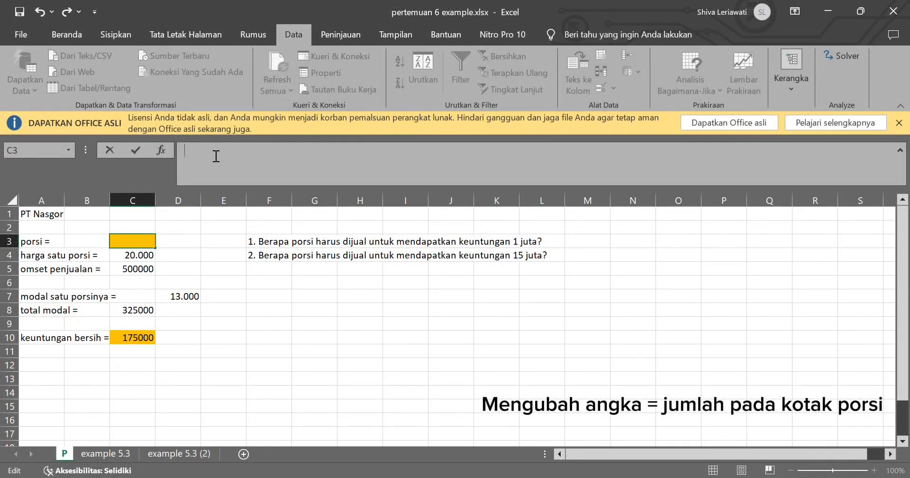
type("45")
key("Return")
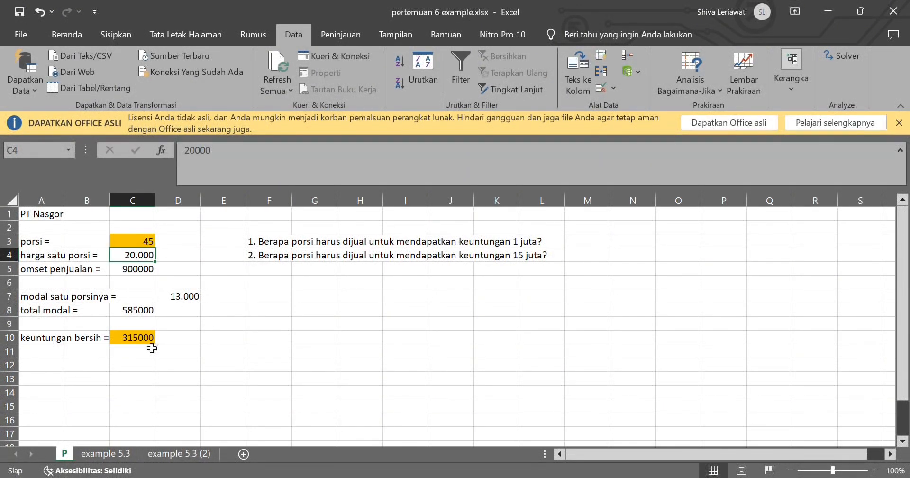
left_click(234, 157)
Step: Try 100 portions in C3 and check the net profit in C10
left_click(137, 241)
left_click(215, 165)
key("BackSpace")
key("BackSpace")
type("100")
key("Return")
left_click_drag(129, 338, 153, 350)
Step: Try 150 portions in C3 and check the net profit in C10
left_click(137, 241)
left_click(214, 162)
key("BackSpace")
key("Escape")
key("Delete")
type("150")
key("Return")
left_click(131, 342)
Step: Change the portion count in C3 to 120 as another trial
left_click(142, 241)
left_click(222, 159)
key("BackSpace")
key("BackSpace")
type("20")
key("Return")
Step: Set the portion count in C3 to 140 and check the net profit in C10
key("Up")
left_click(225, 157)
key("BackSpace")
key("BackSpace")
key("BackSpace")
type("140")
key("Return")
left_click(123, 339)
left_click(134, 366)
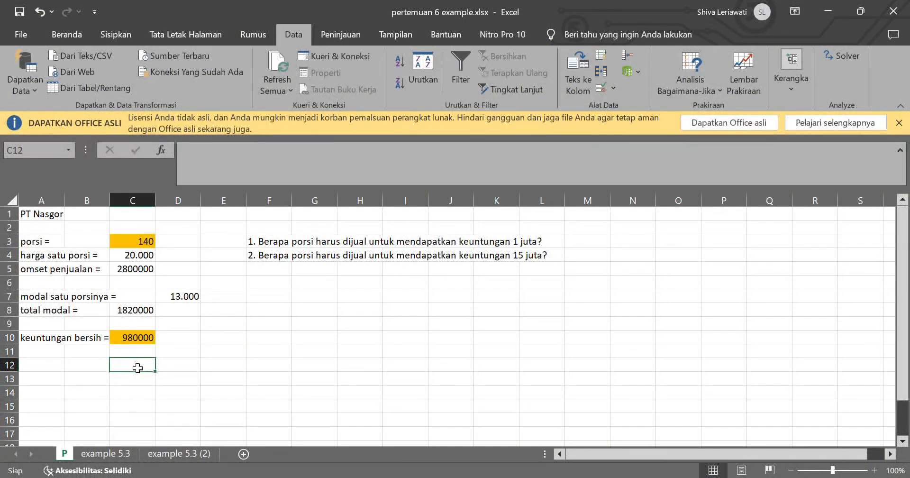
type("Semasaa")
key("BackSpace")
key("BackSpace")
key("BackSpace")
key("BackSpace")
key("BackSpace")
key("BackSpace")
key("BackSpace")
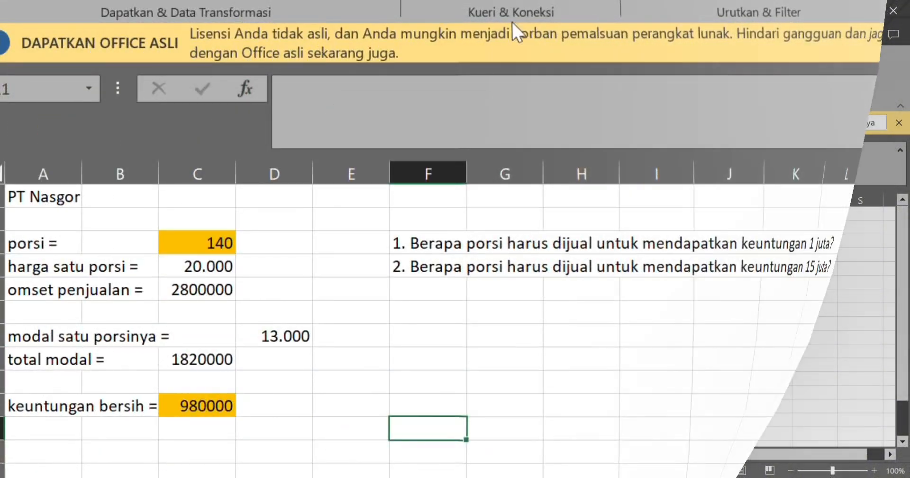
left_click(137, 1)
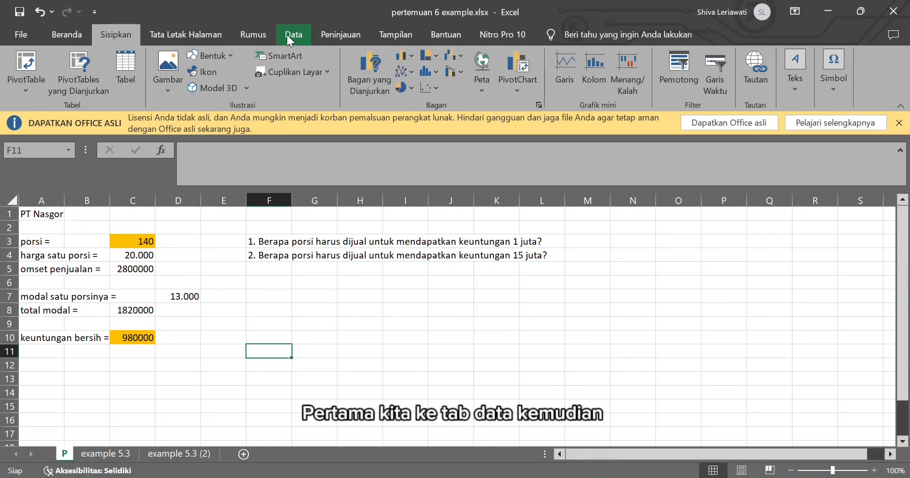
Step: Run Goal Seek to bring the net profit in C10 to 1000000 by changing the portion count in C3
left_click(287, 36)
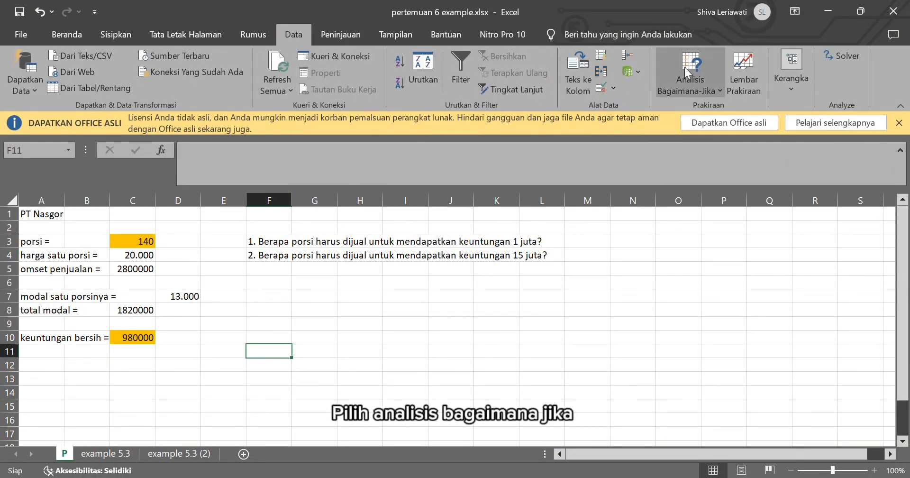
left_click(706, 91)
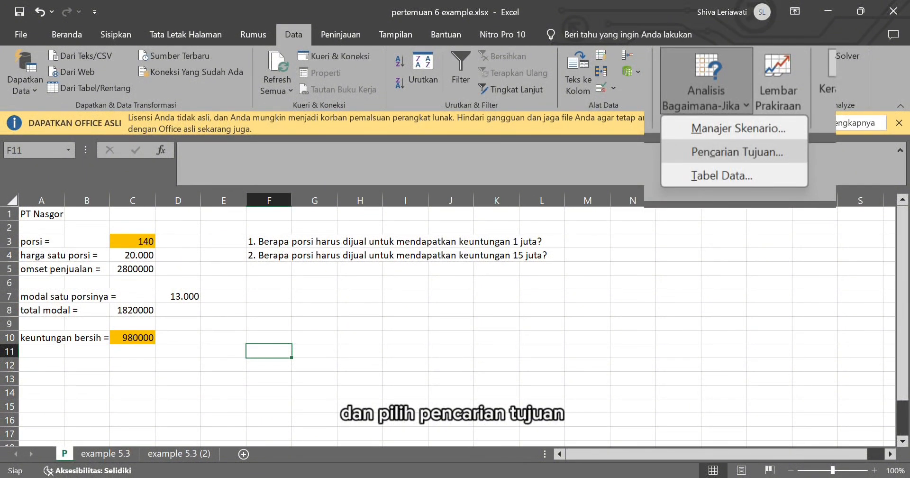
left_click(737, 151)
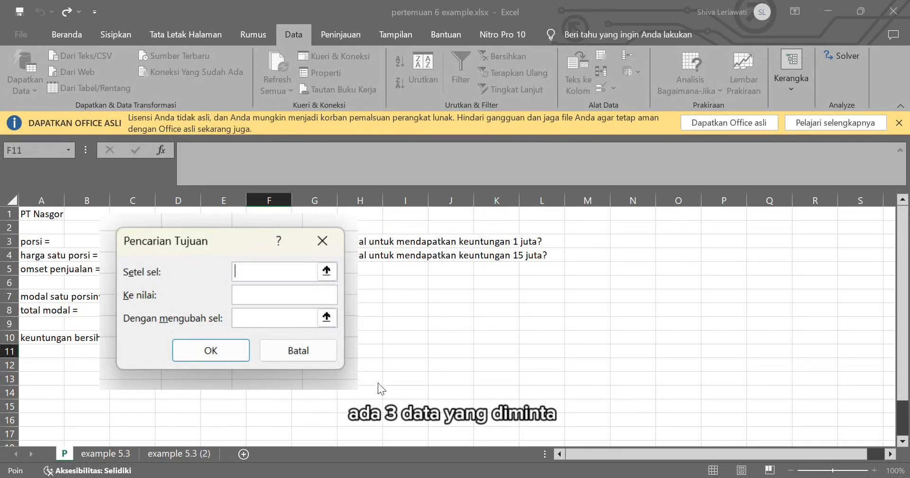
key("BackSpace")
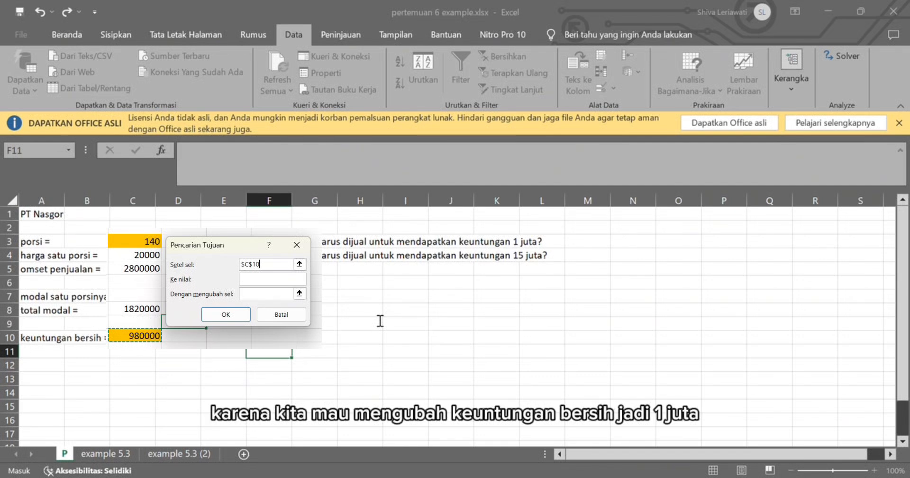
key("Tab")
type("1000000")
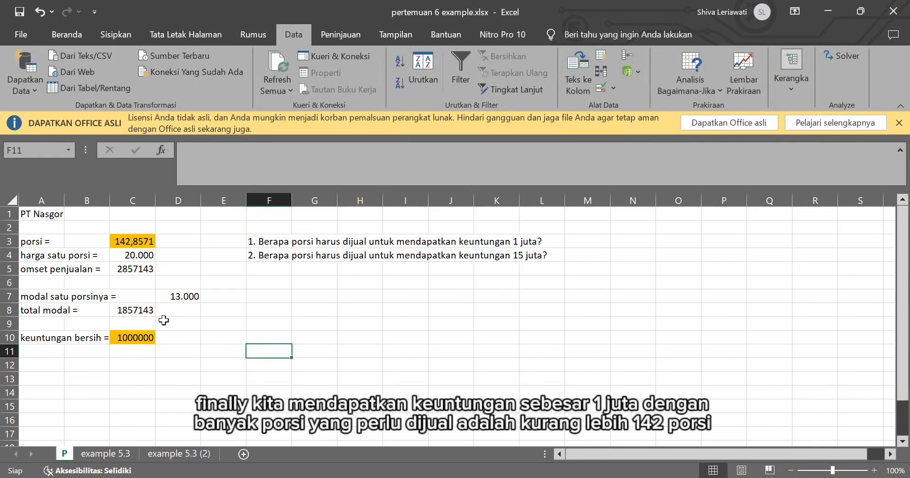
left_click(150, 312)
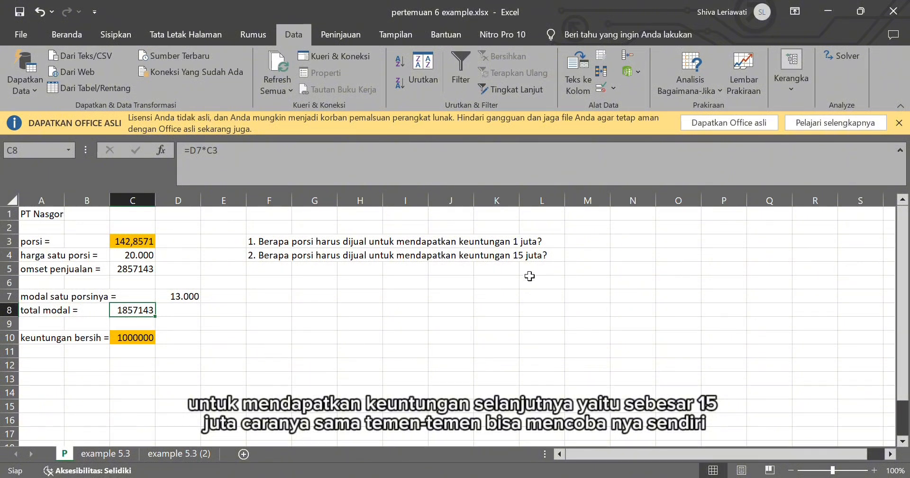
Step: Run Goal Seek again to bring the net profit in C10 to 15000000 by changing the portion count in C3
left_click(709, 91)
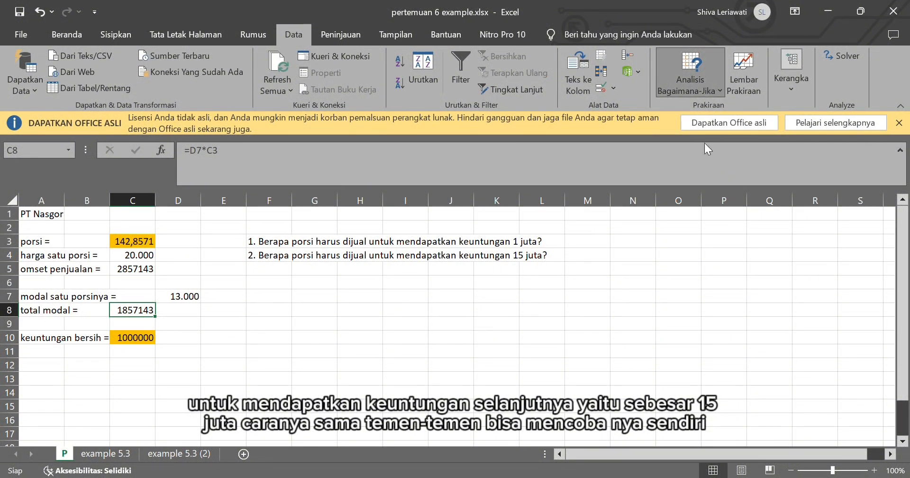
left_click(702, 127)
left_click(151, 336)
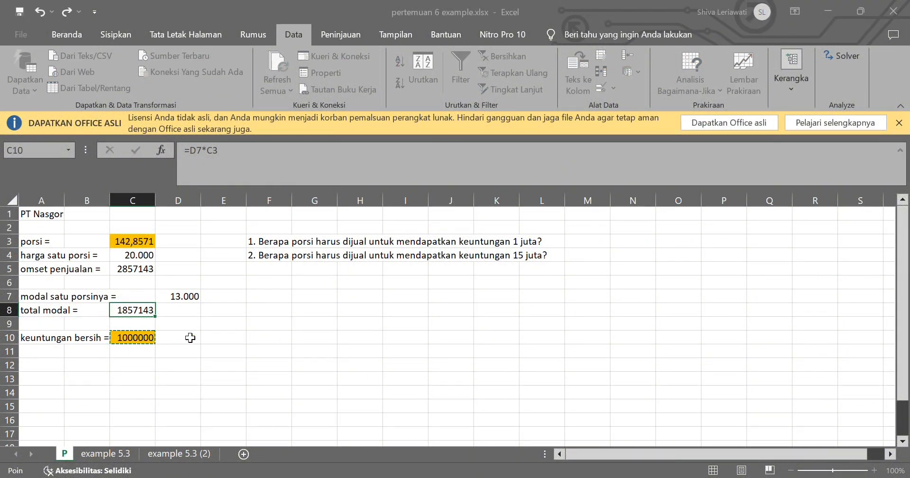
left_click(378, 334)
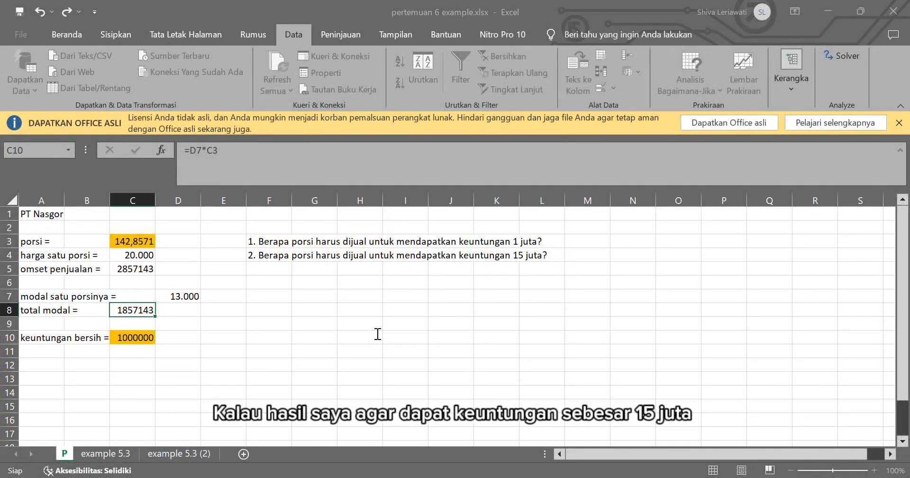
left_click(378, 341)
left_click(149, 243)
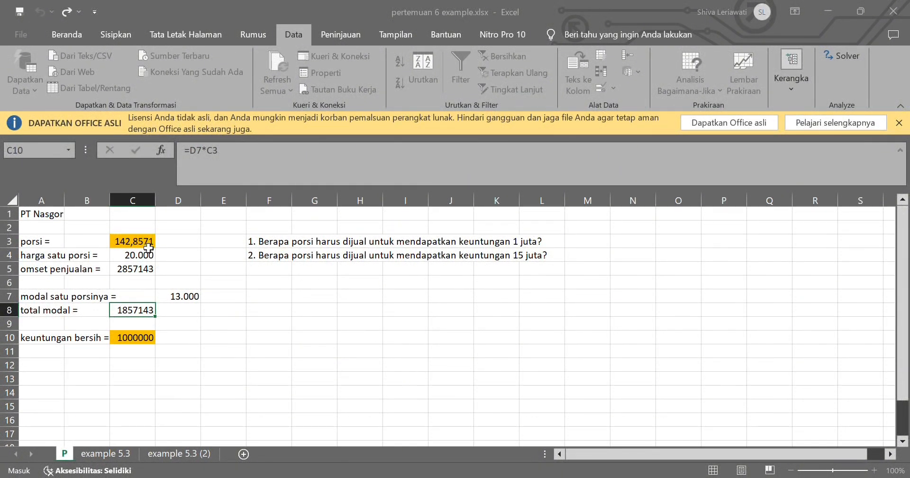
left_click(351, 360)
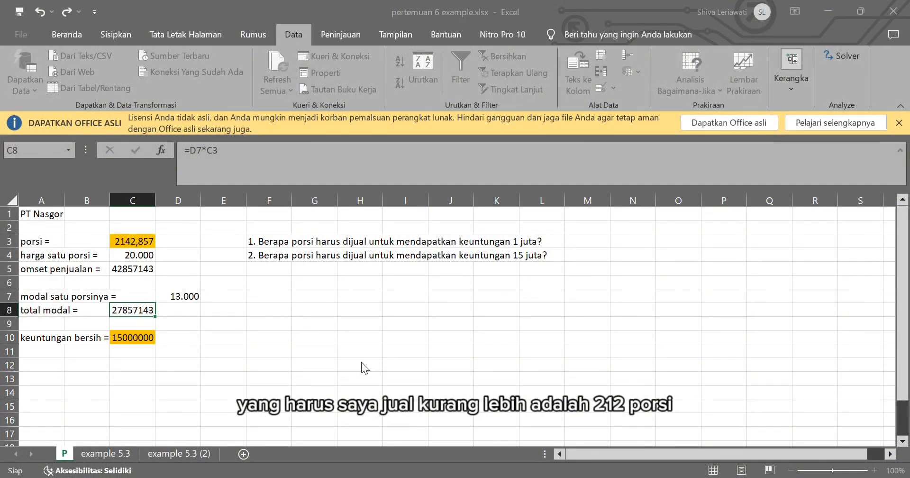